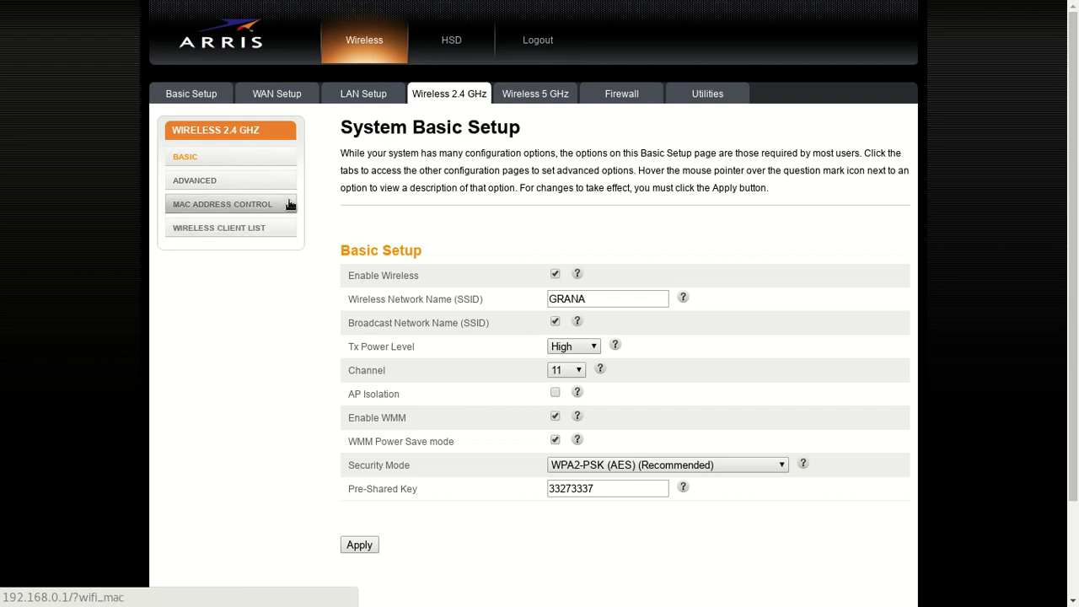
Examine the advanced settings of the 2.4 GHz wireless network, including the available channel bandwidth options
left_click(238, 177)
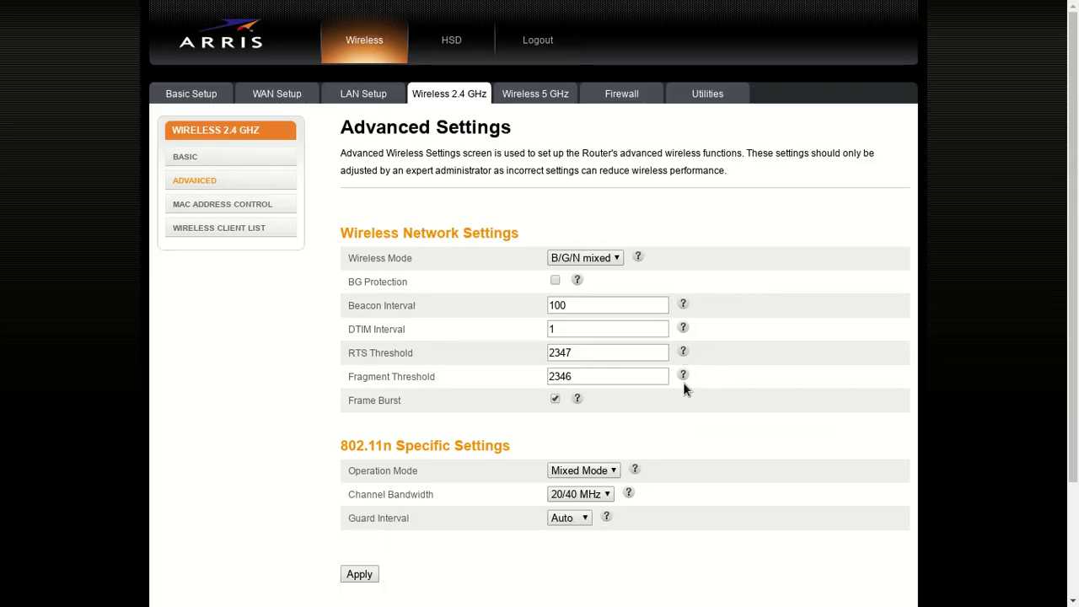
scroll(684, 456, "down", 2)
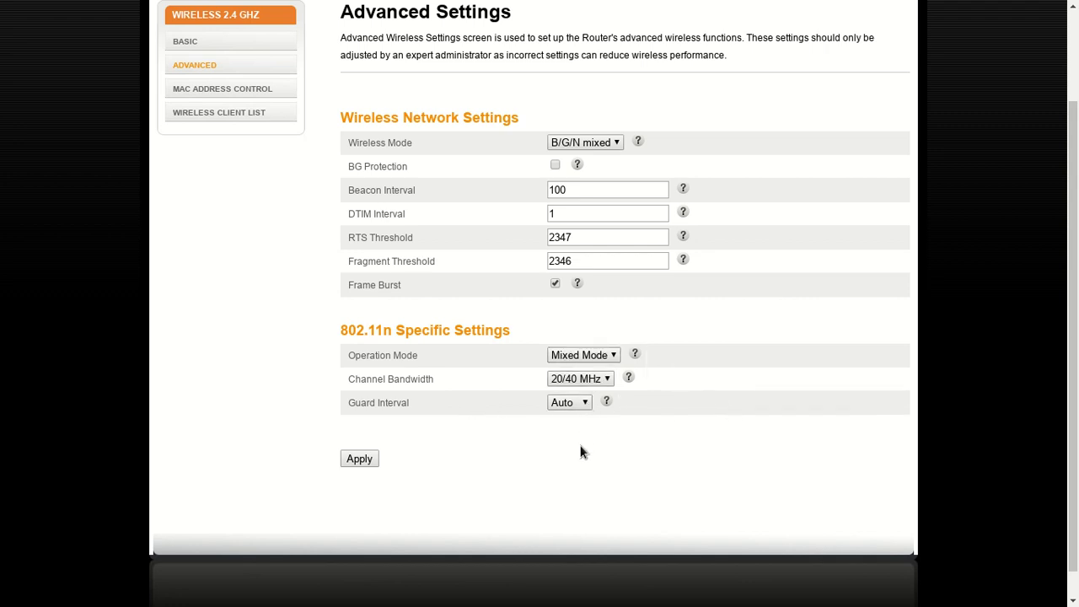
left_click(602, 381)
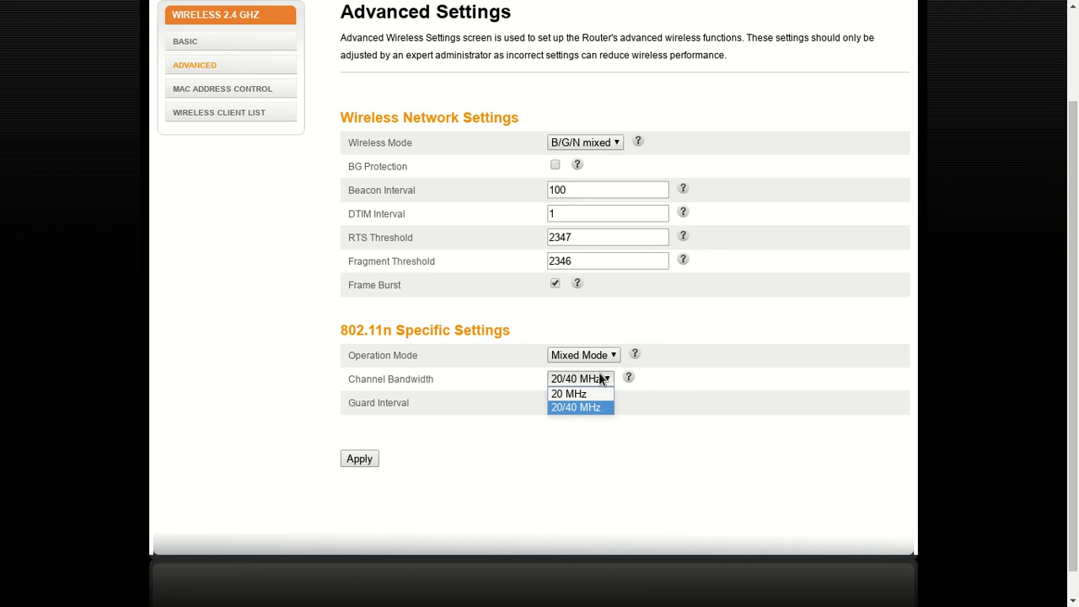
left_click(602, 381)
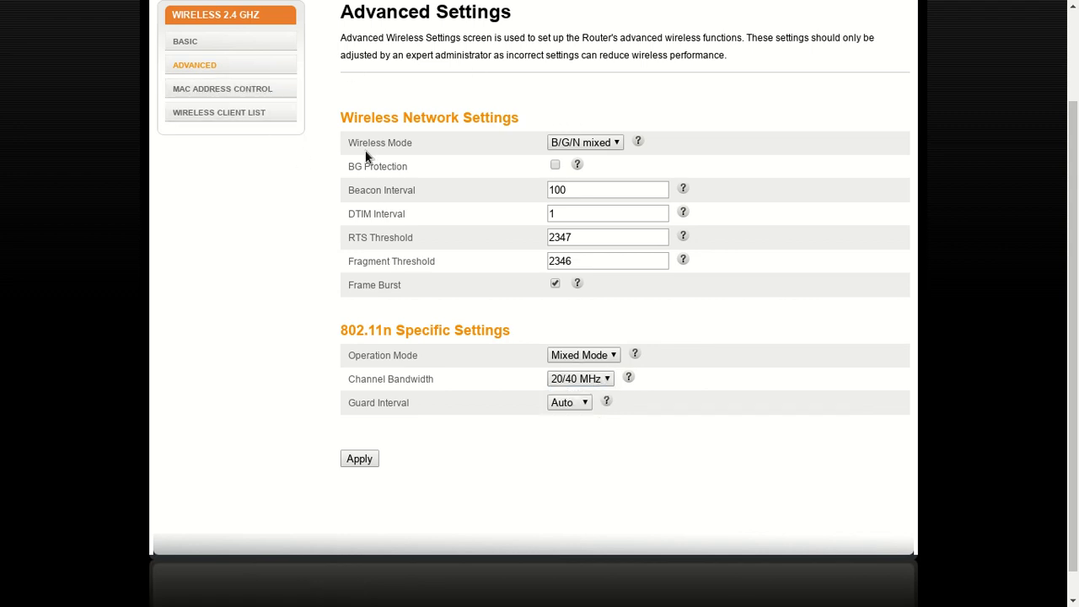
Look through the 2.4 GHz MAC address control and wireless client list, and the 5 GHz basic setup
left_click(268, 91)
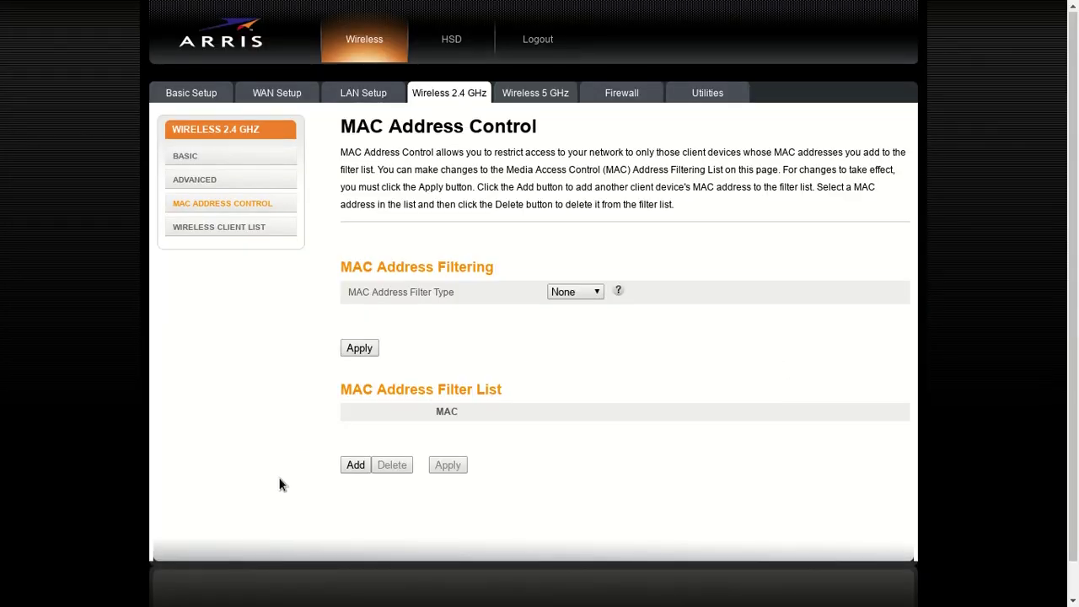
left_click(252, 237)
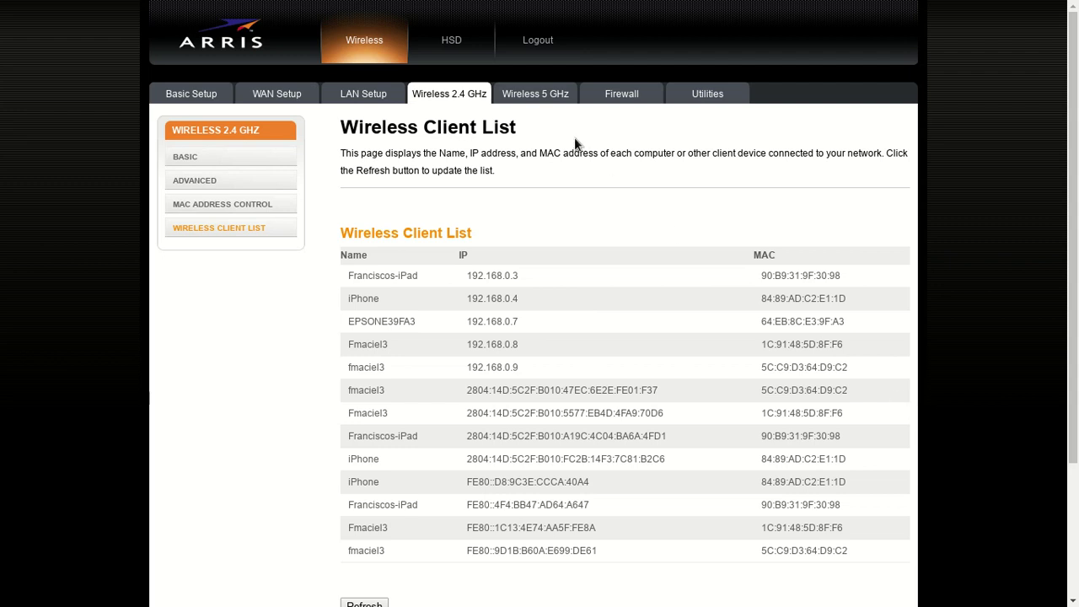
left_click(549, 103)
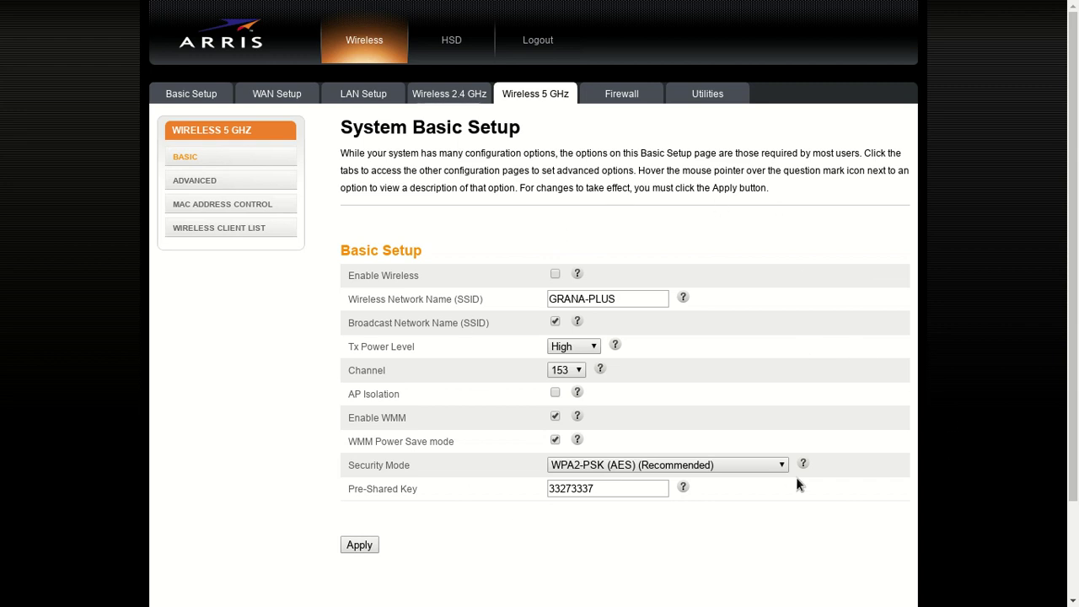
Review the router's firewall settings, from DoS attack protection and ping blocking to pass-through and fragmented packet options
left_click(624, 98)
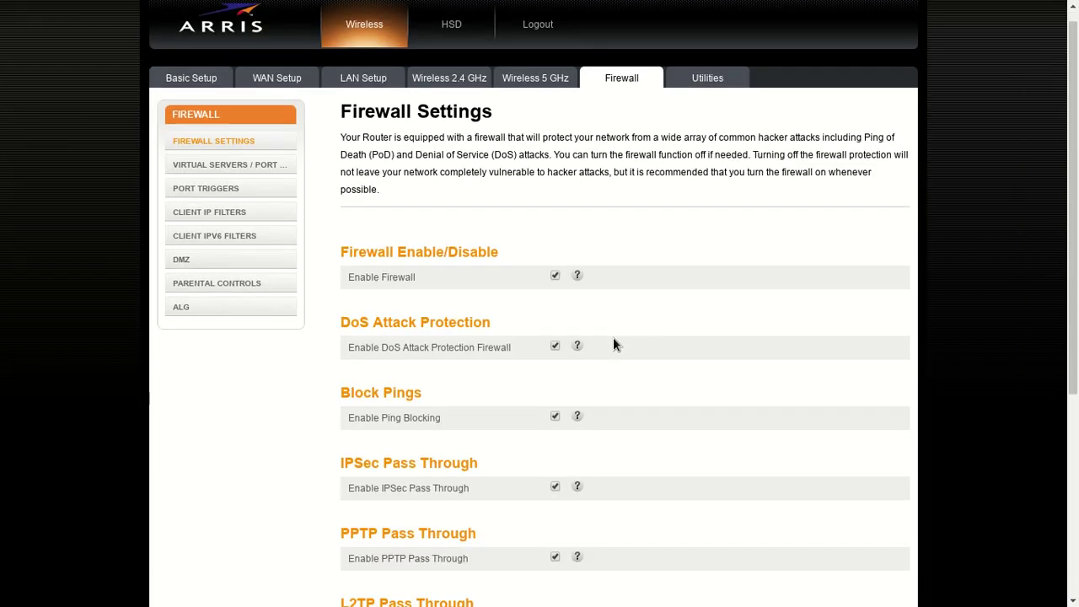
scroll(613, 340, "down", 5)
scroll(613, 344, "up", 1)
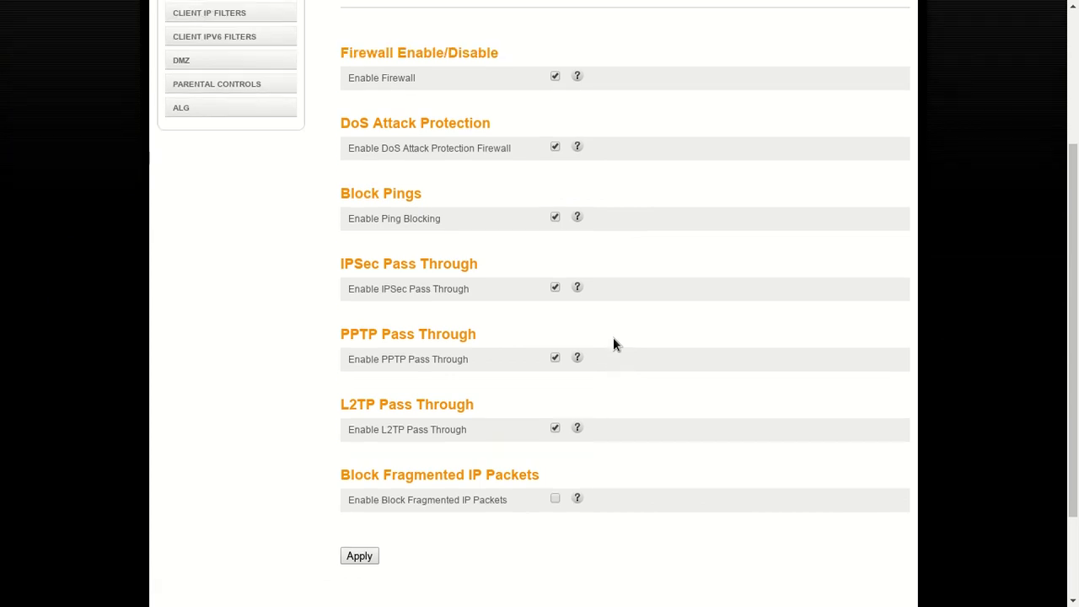
scroll(614, 342, "up", 2)
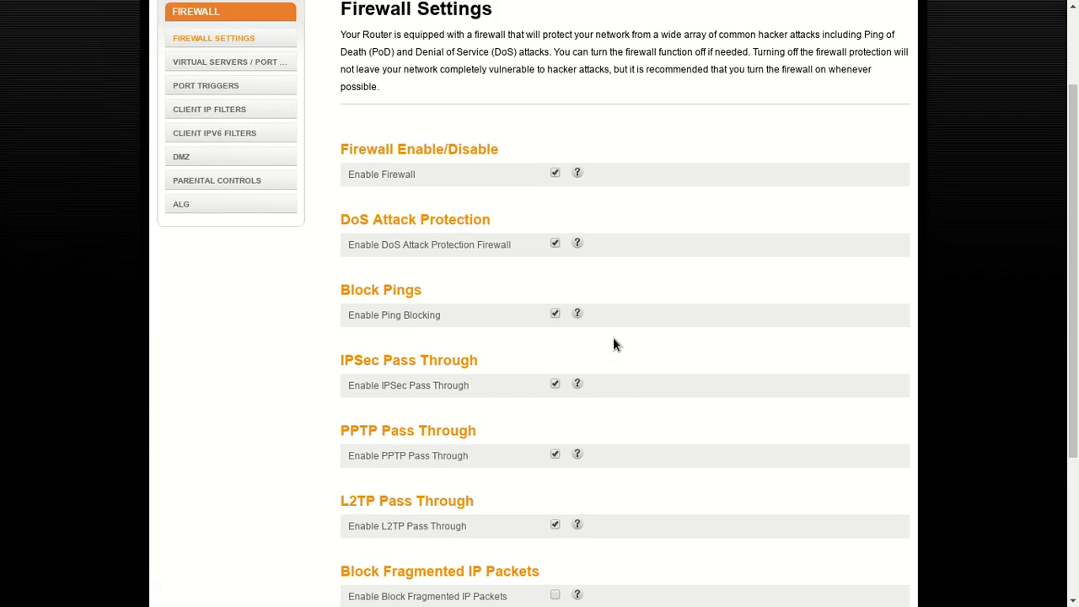
scroll(614, 342, "down", 2)
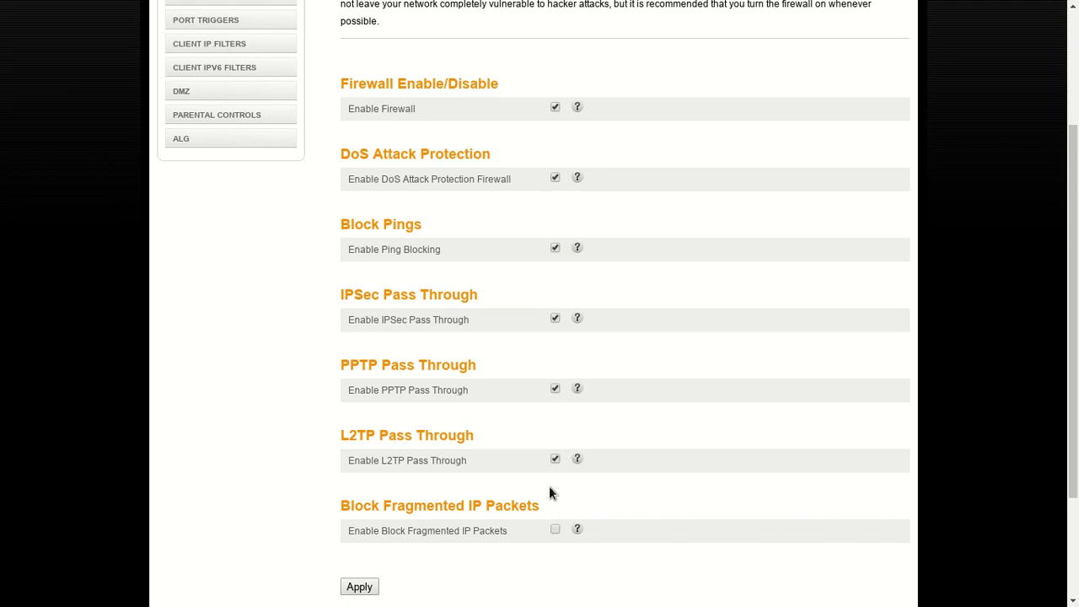
left_click(555, 248)
scroll(641, 331, "down", 1)
scroll(641, 331, "up", 3)
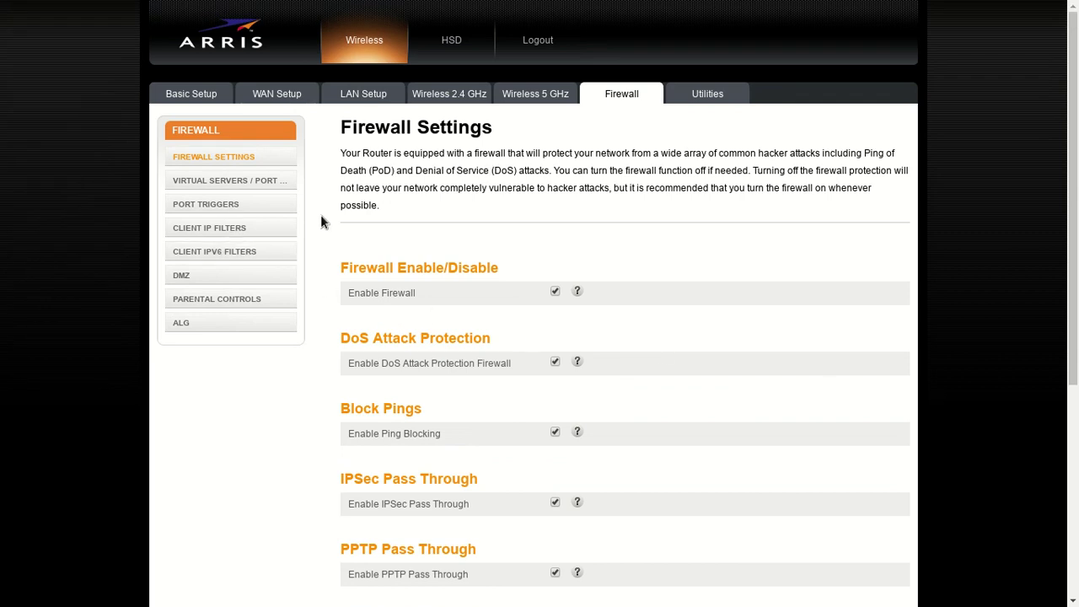
Start a new port trigger described as CFTV with the outbound port range 37777 to 37777
left_click(236, 207)
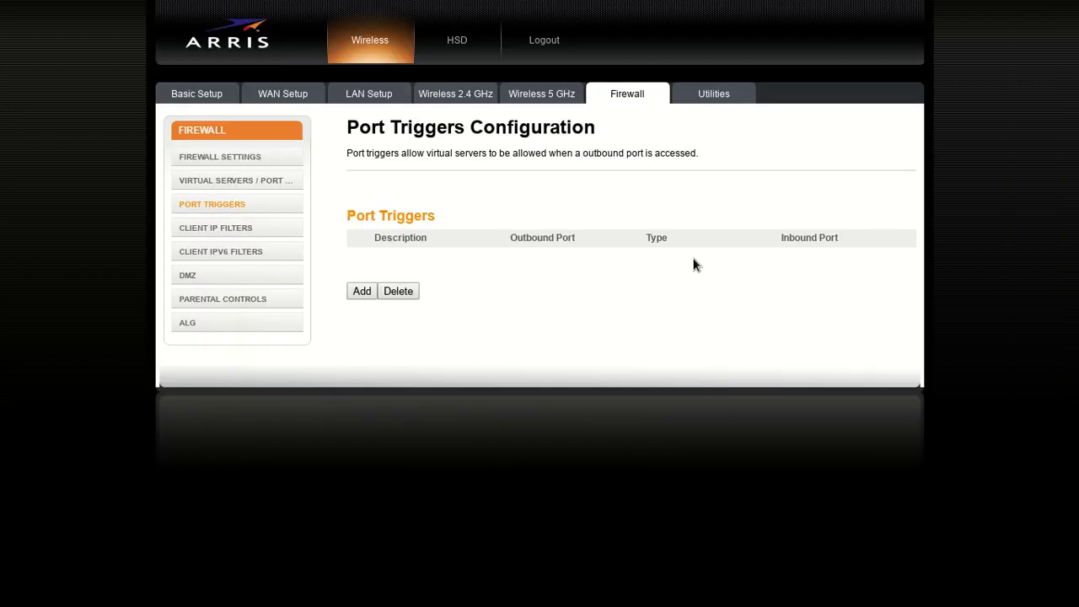
left_click(369, 296)
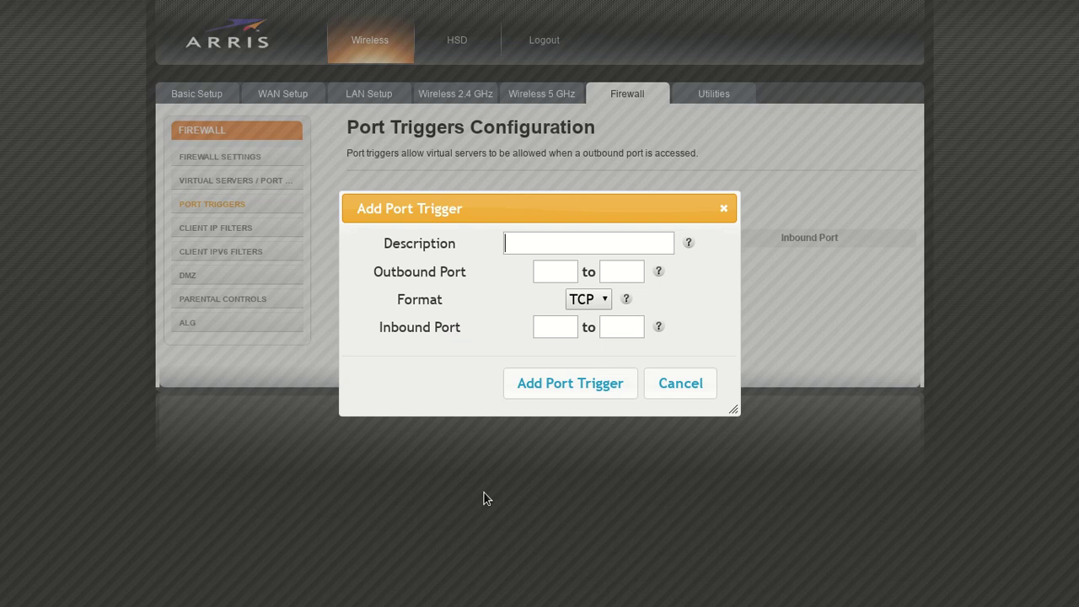
type("cfttv")
key("Tab")
key("shift+Tab")
type("CFTV")
key("Tab")
type("37777")
key("Tab")
type("37777")
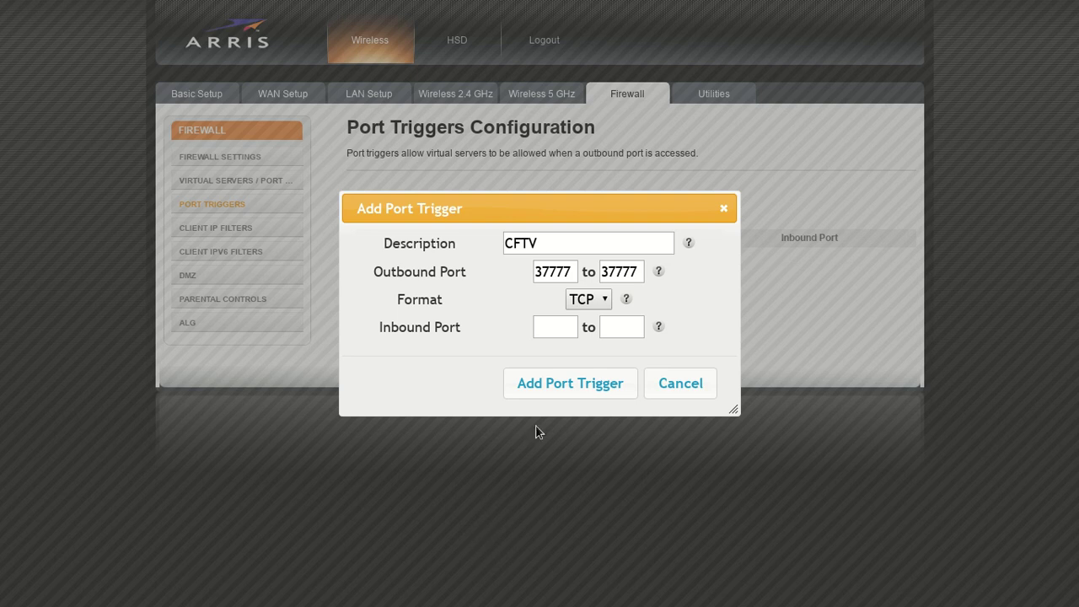
Set the trigger's format to Both and its inbound ports to 37777 to 37777, and add it
left_click(586, 299)
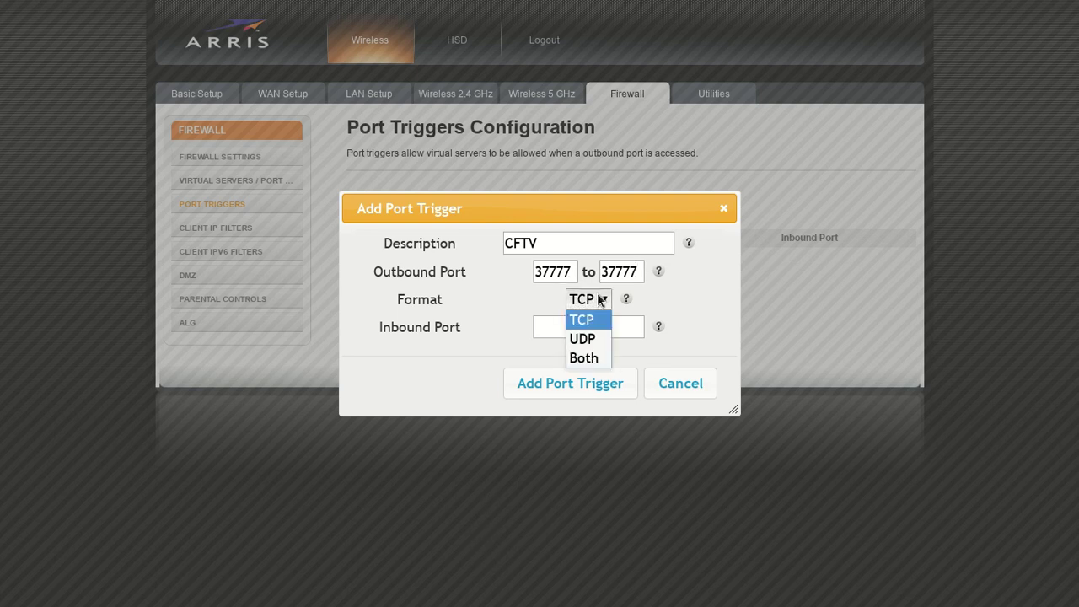
left_click(597, 357)
left_click(561, 320)
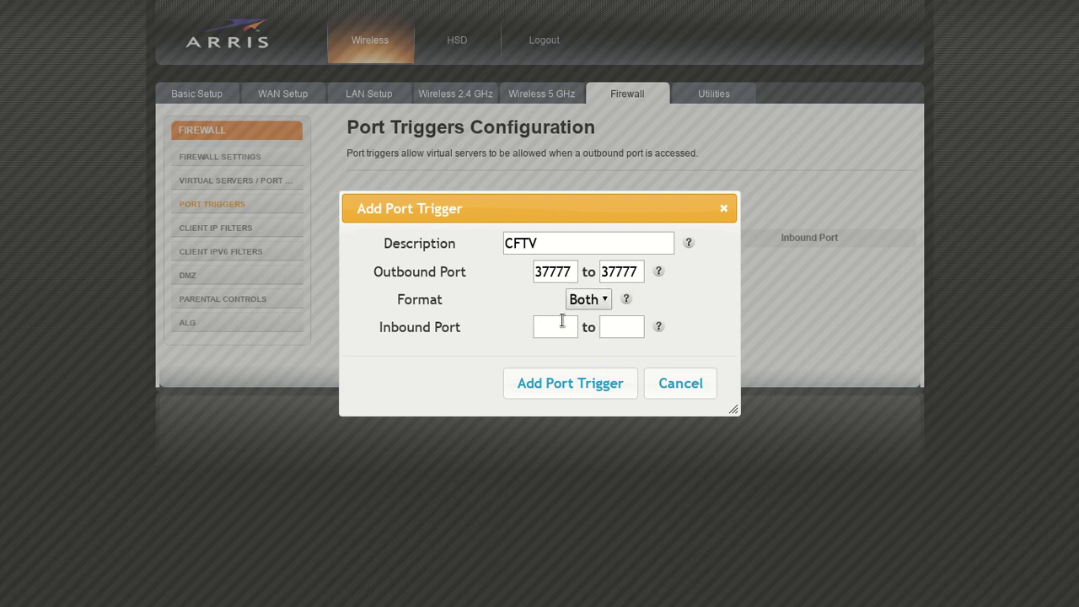
type("37777")
left_click(613, 327)
type("37777")
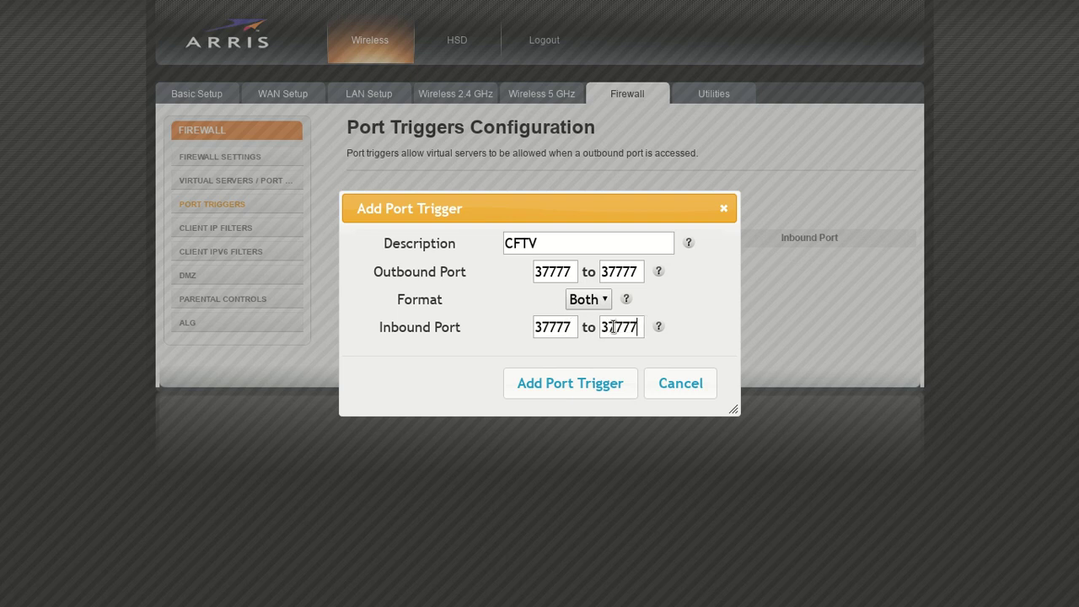
left_click(618, 385)
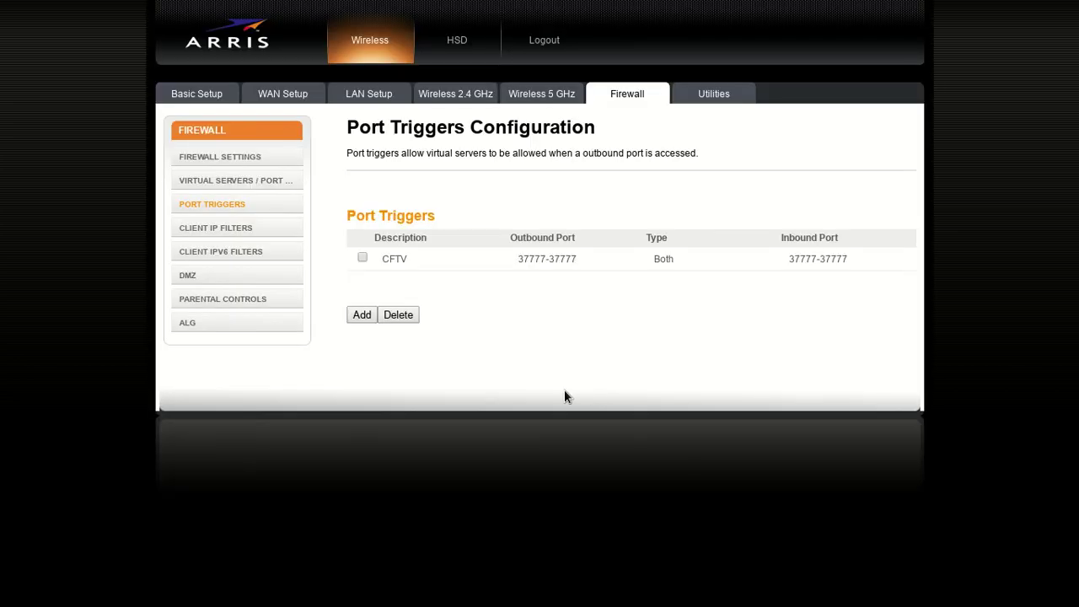
Start a new port forwarding virtual server described as CFTV, with inbound ports 37777 to 37777 and format Both
left_click(253, 186)
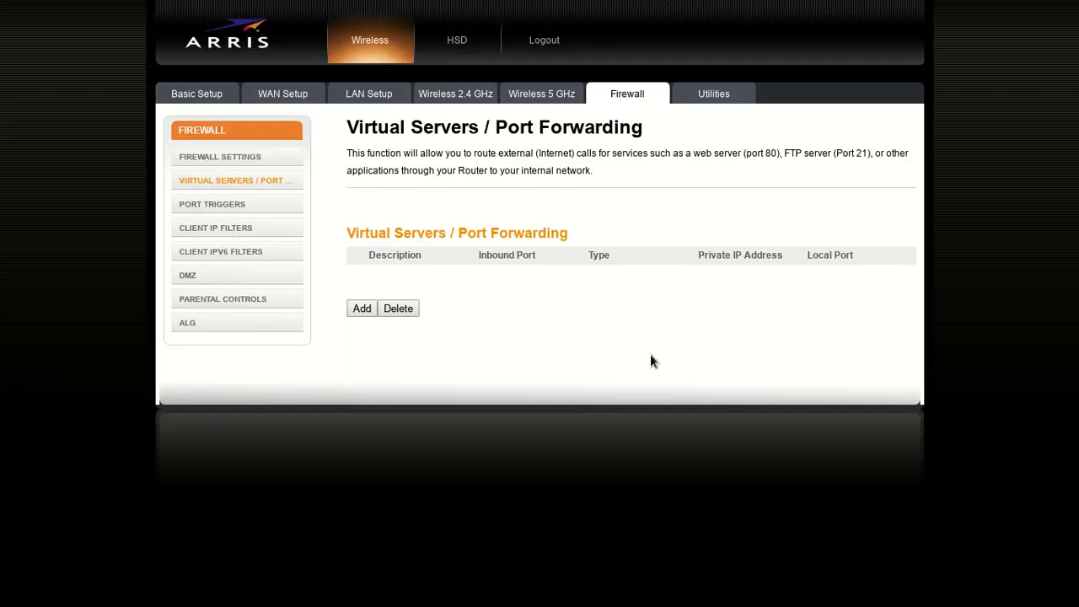
left_click(368, 312)
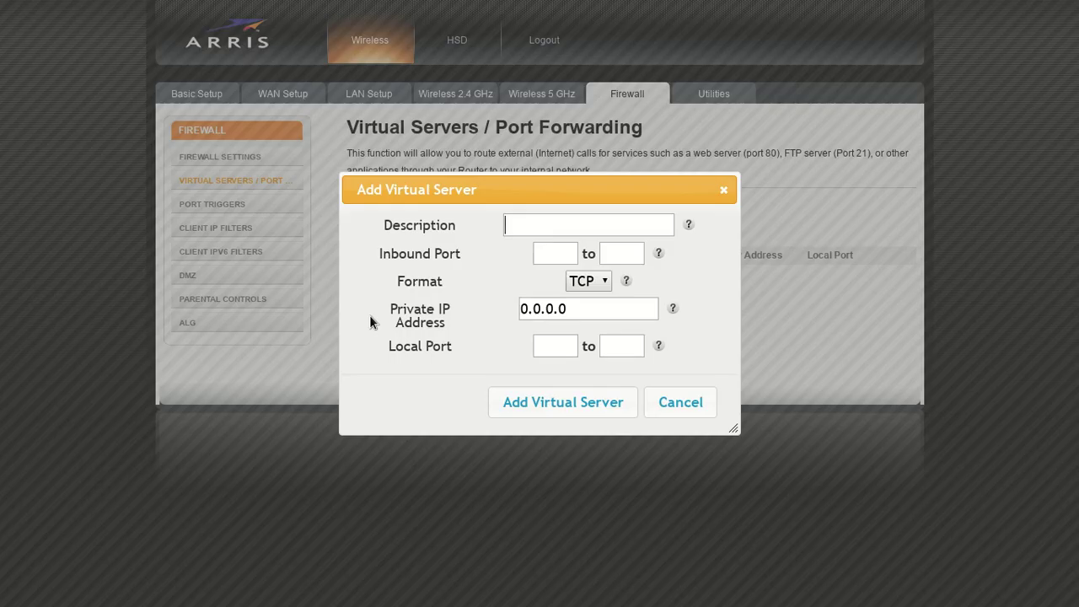
type("CFTV")
key("Tab")
type("1777")
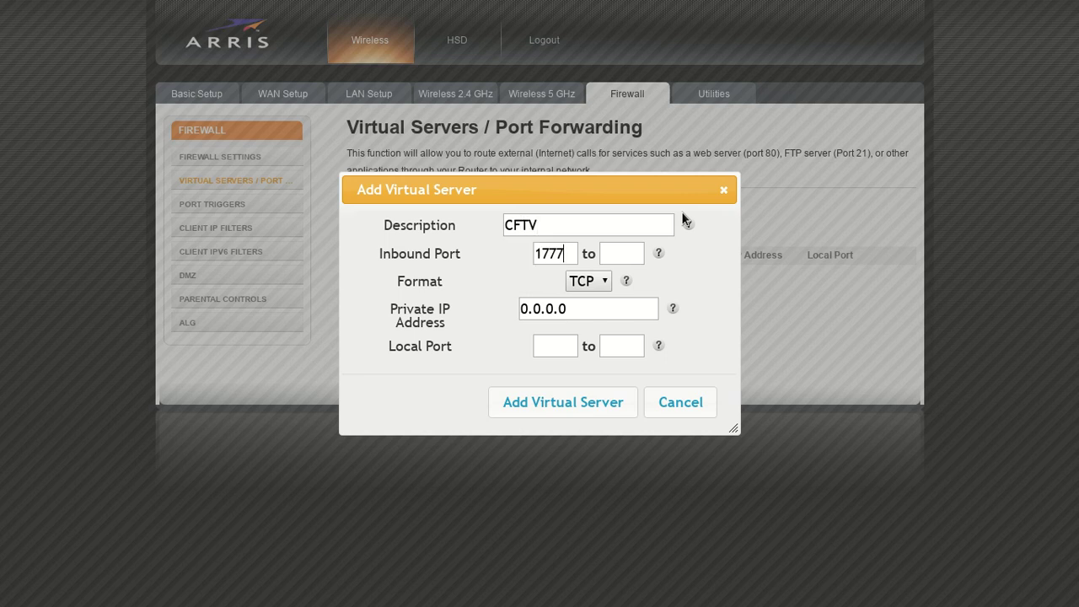
key("BackSpace")
key("BackSpace")
key("BackSpace")
key("BackSpace")
type("3777737777")
left_click(608, 280)
left_click(583, 340)
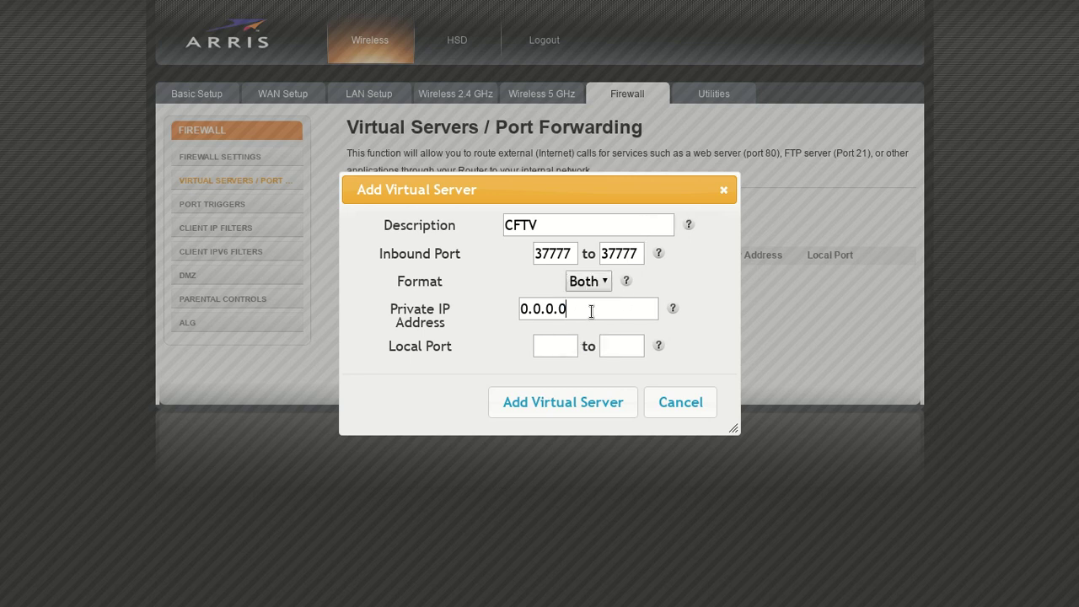
Set the virtual server's private IP address to 192.168.0.20
key("BackSpace")
key("BackSpace")
key("BackSpace")
key("BackSpace")
key("BackSpace")
key("BackSpace")
key("BackSpace")
type("192.168.0.10")
Set the virtual server's local ports to 37777 to 37777 and add it to the port forwarding list
left_click(556, 345)
type("2")
type("777")
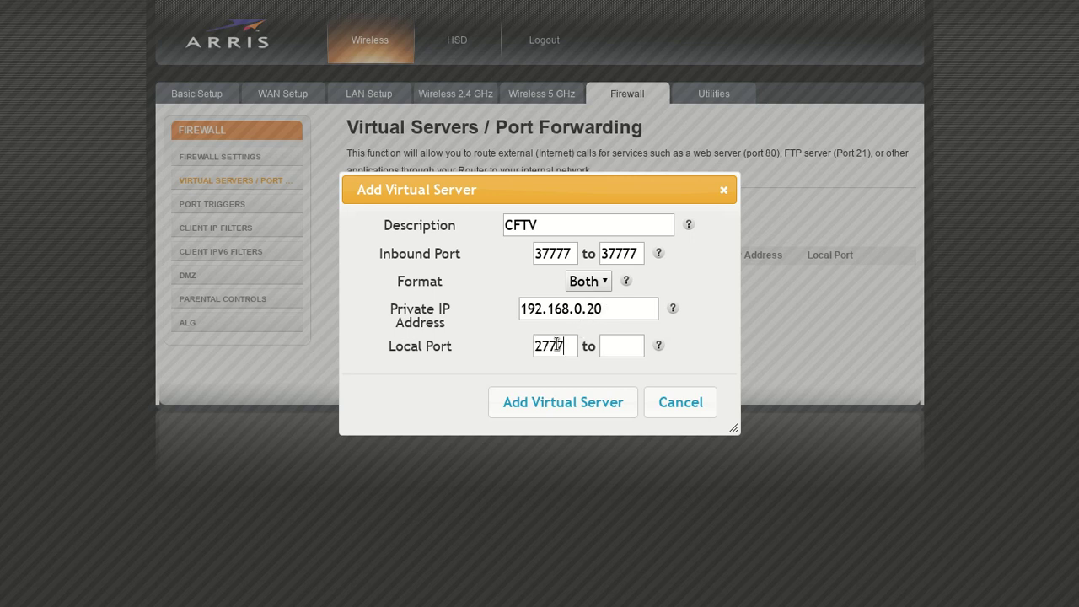
key("BackSpace")
key("BackSpace")
key("BackSpace")
key("BackSpace")
type("37777")
type("37777")
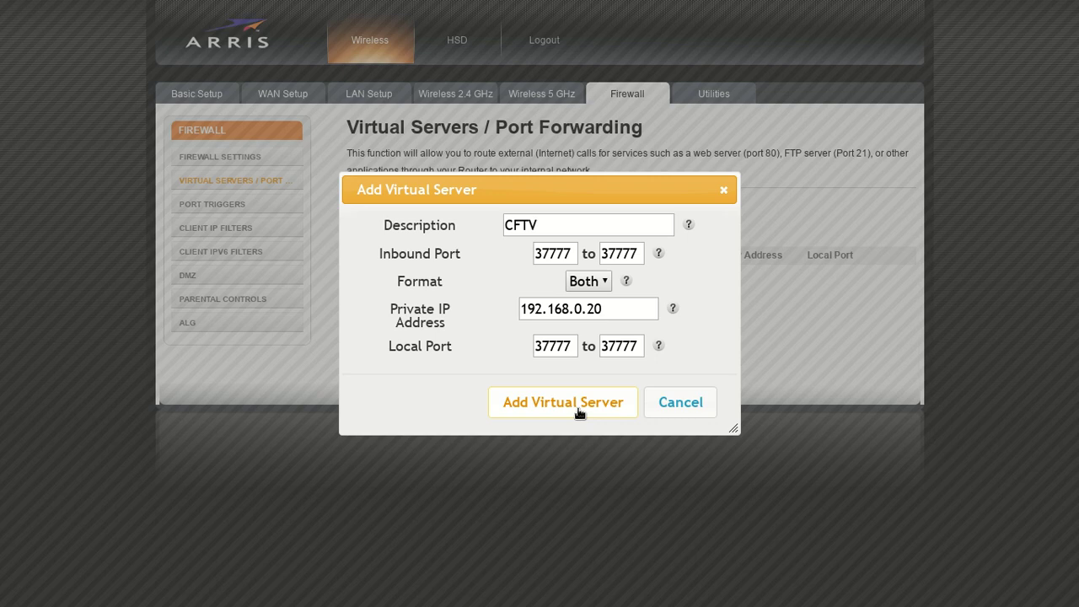
left_click(579, 412)
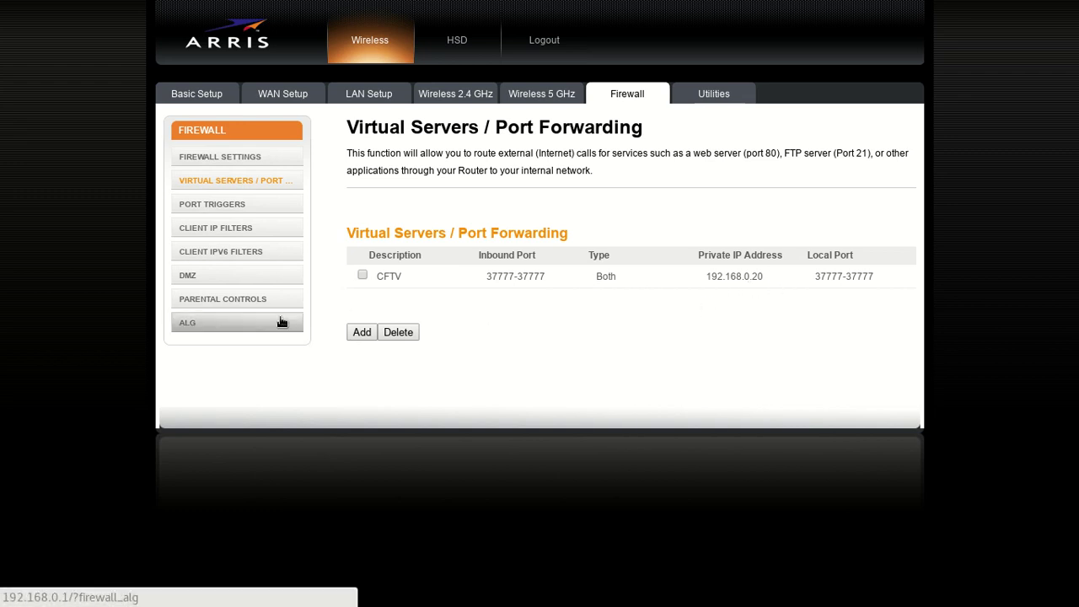
View the client IPv4 filters configuration and open the router's utilities section
left_click(266, 230)
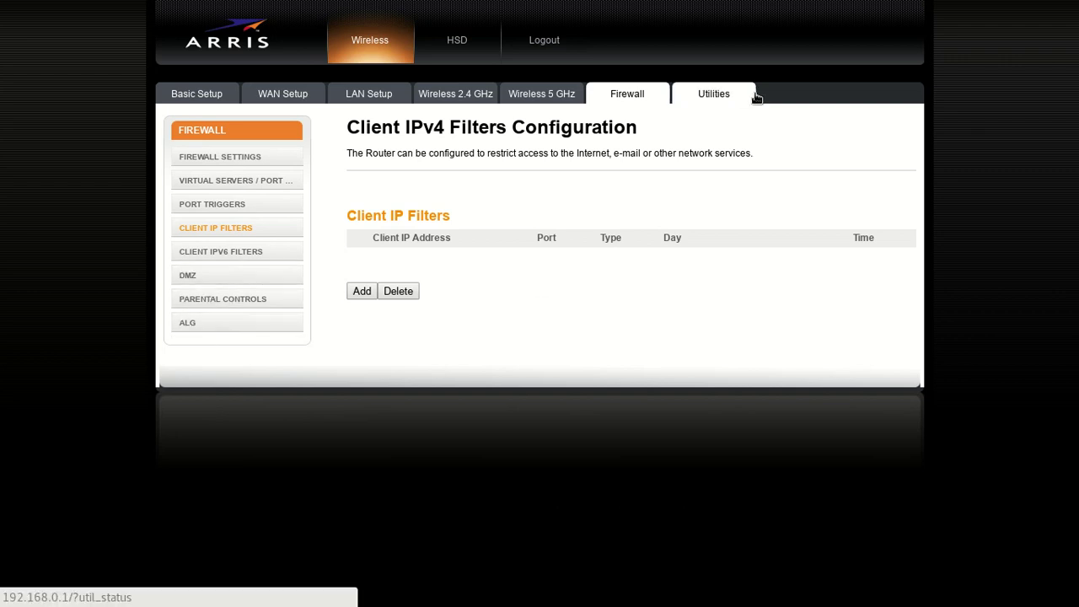
left_click(729, 104)
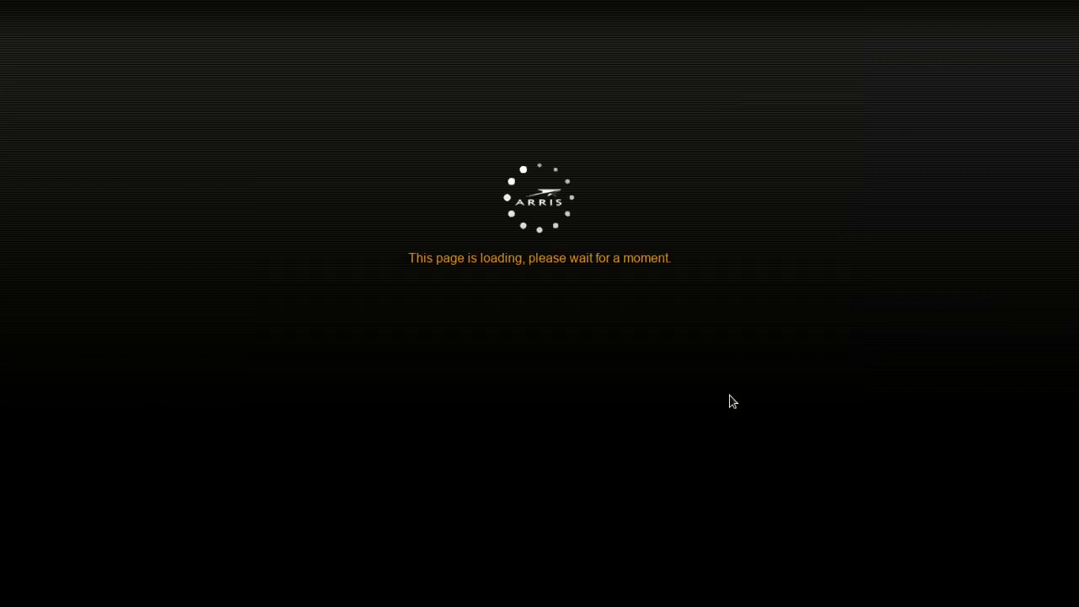